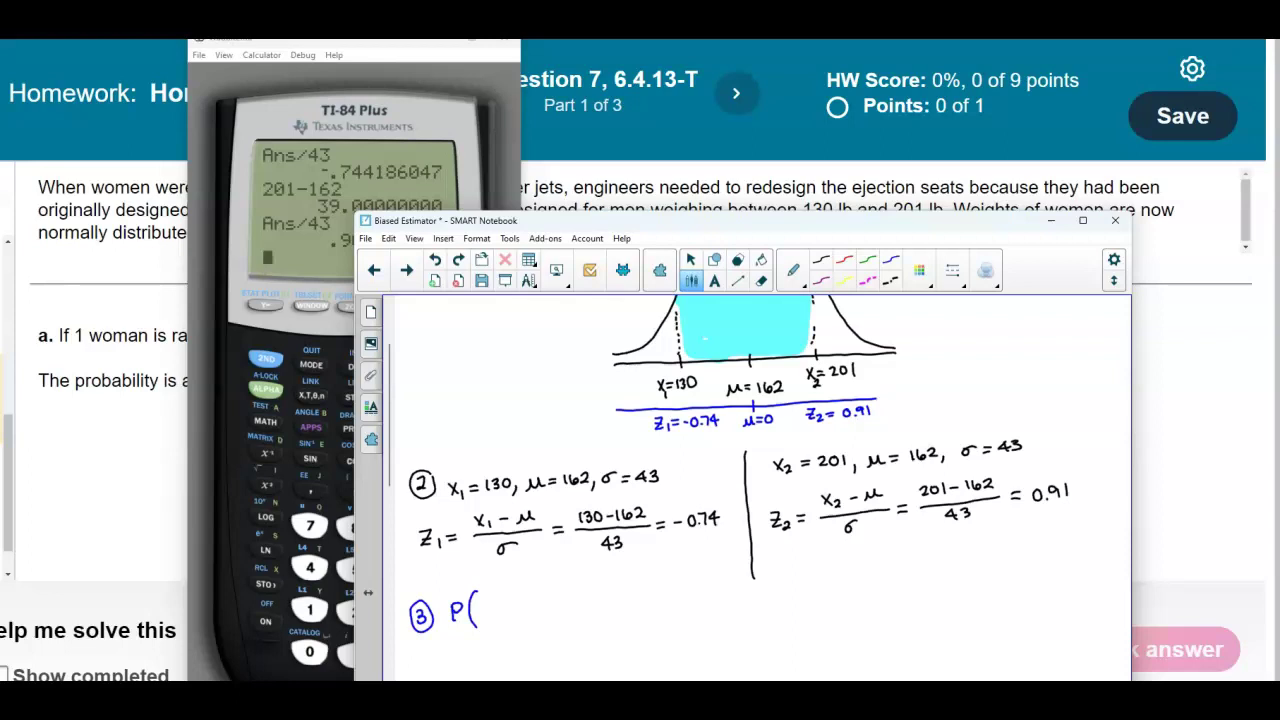
- Finish handwriting P(-0.74 ≤ z ≤ 0.91) =, then move Notebook aside for the question's help options
drag(519, 603, 528, 613)
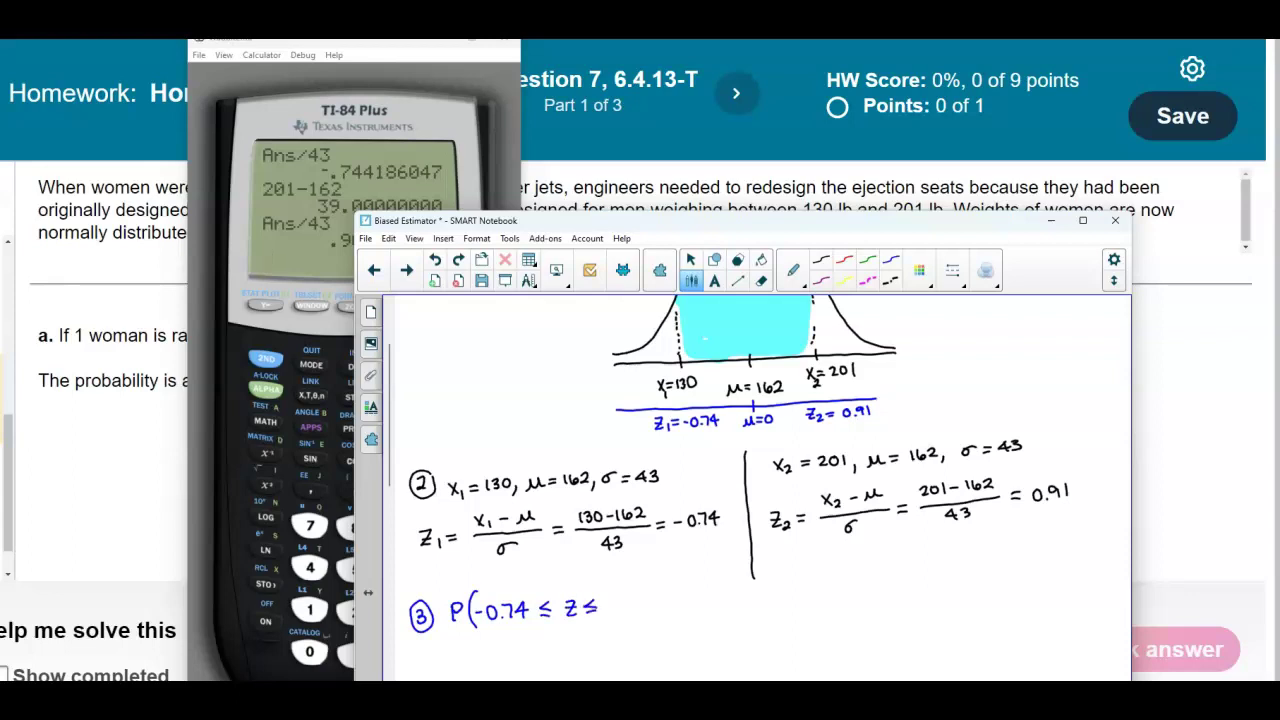
drag(636, 597, 633, 614)
drag(642, 596, 641, 613)
drag(647, 590, 650, 606)
drag(876, 222, 1087, 154)
click(606, 643)
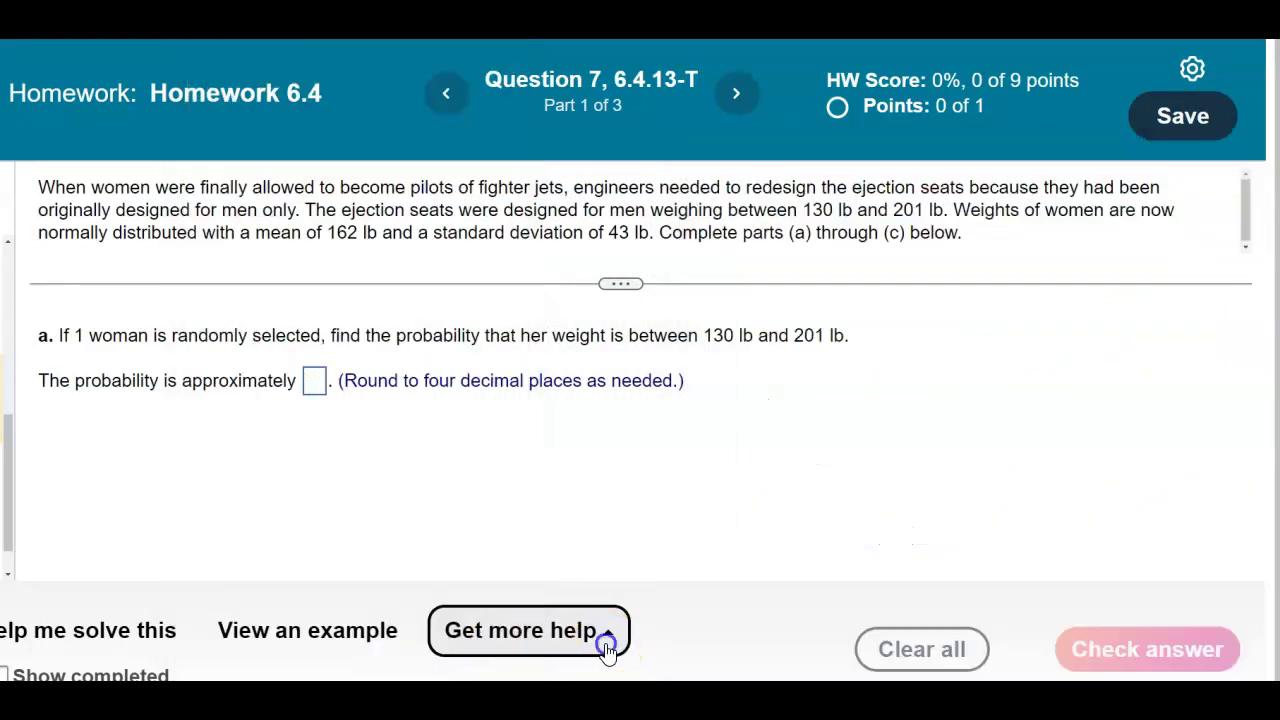
- Launch StatCrunch in a new window and arrange it beside the homework page
click(600, 640)
click(565, 522)
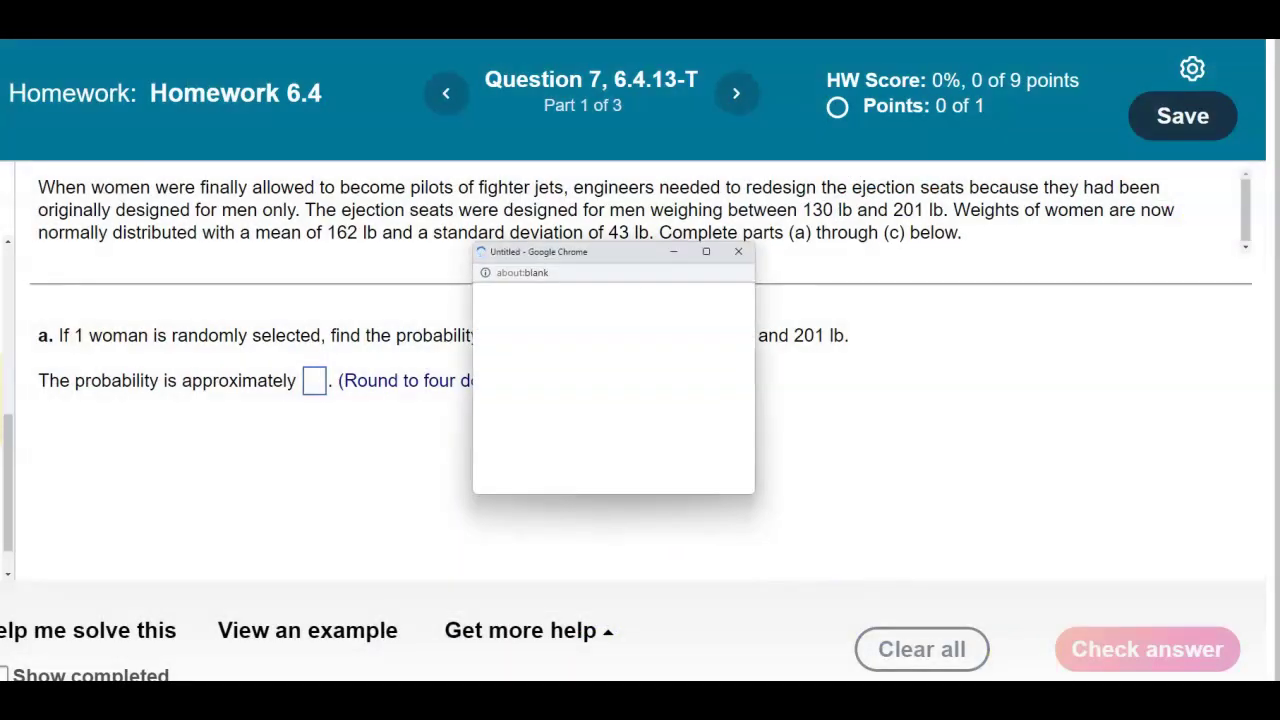
drag(774, 40, 557, 57)
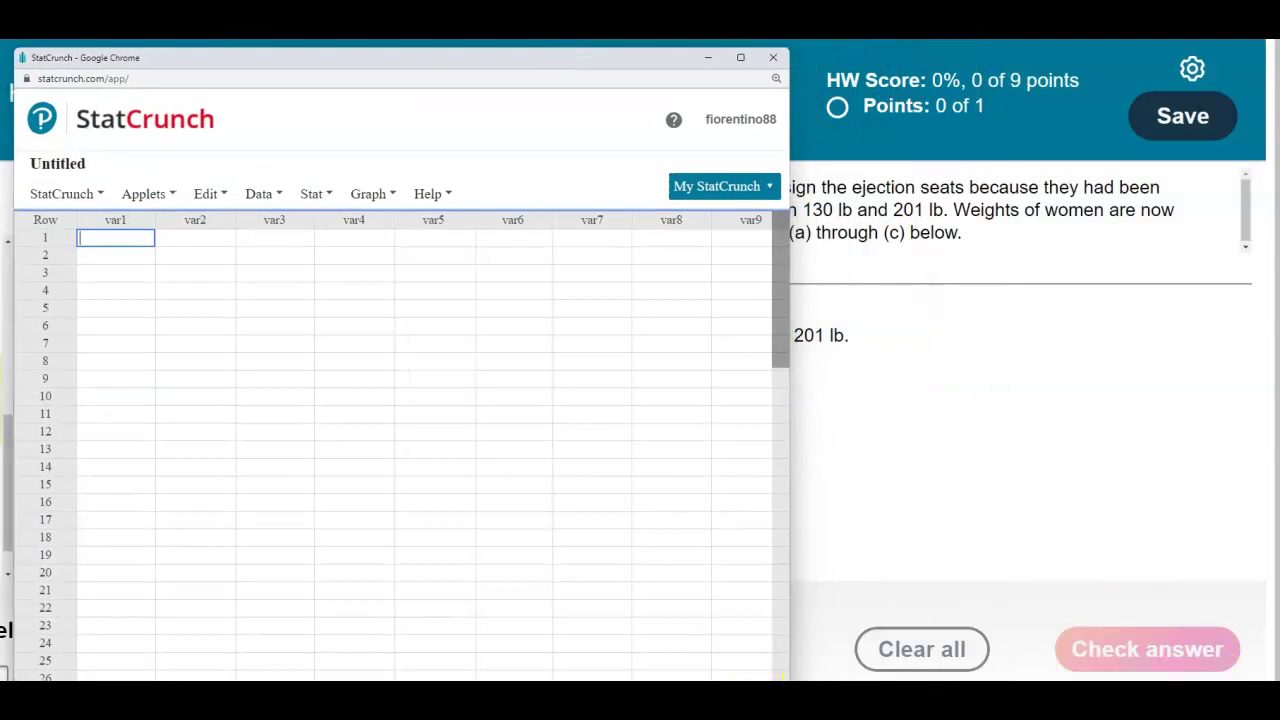
mouse_move(660, 695)
click(715, 675)
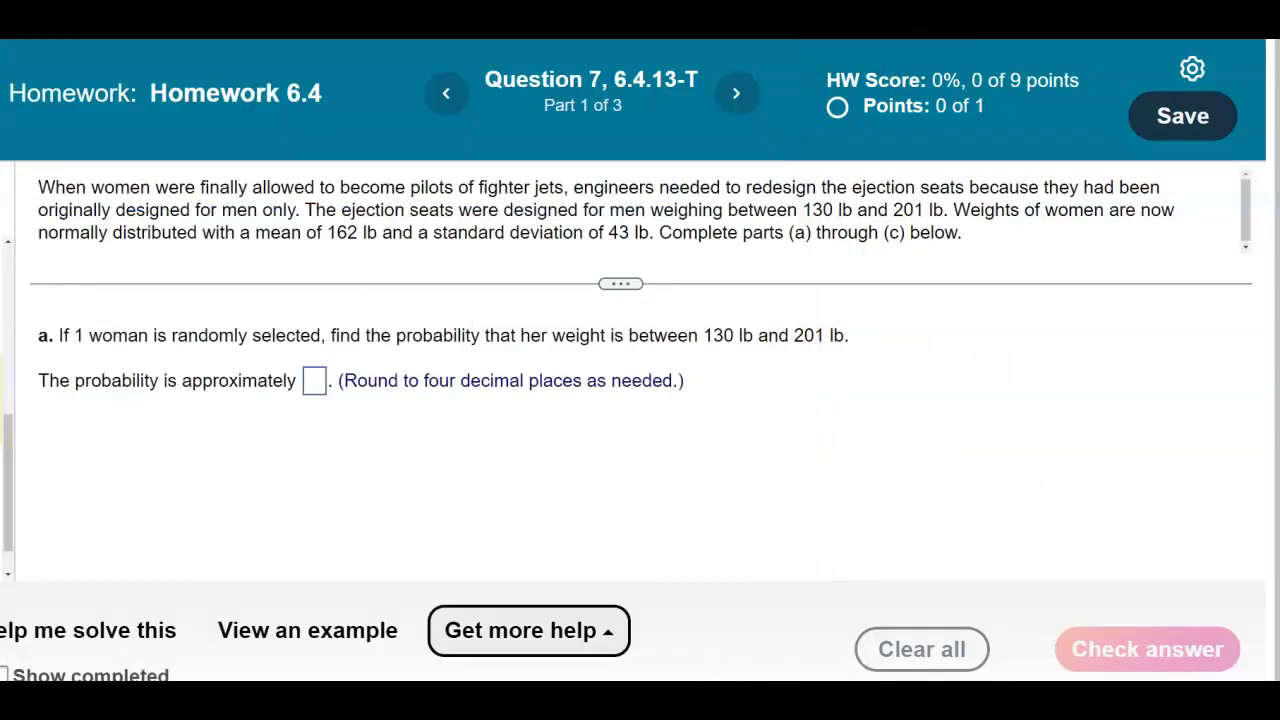
mouse_move(700, 695)
click(795, 655)
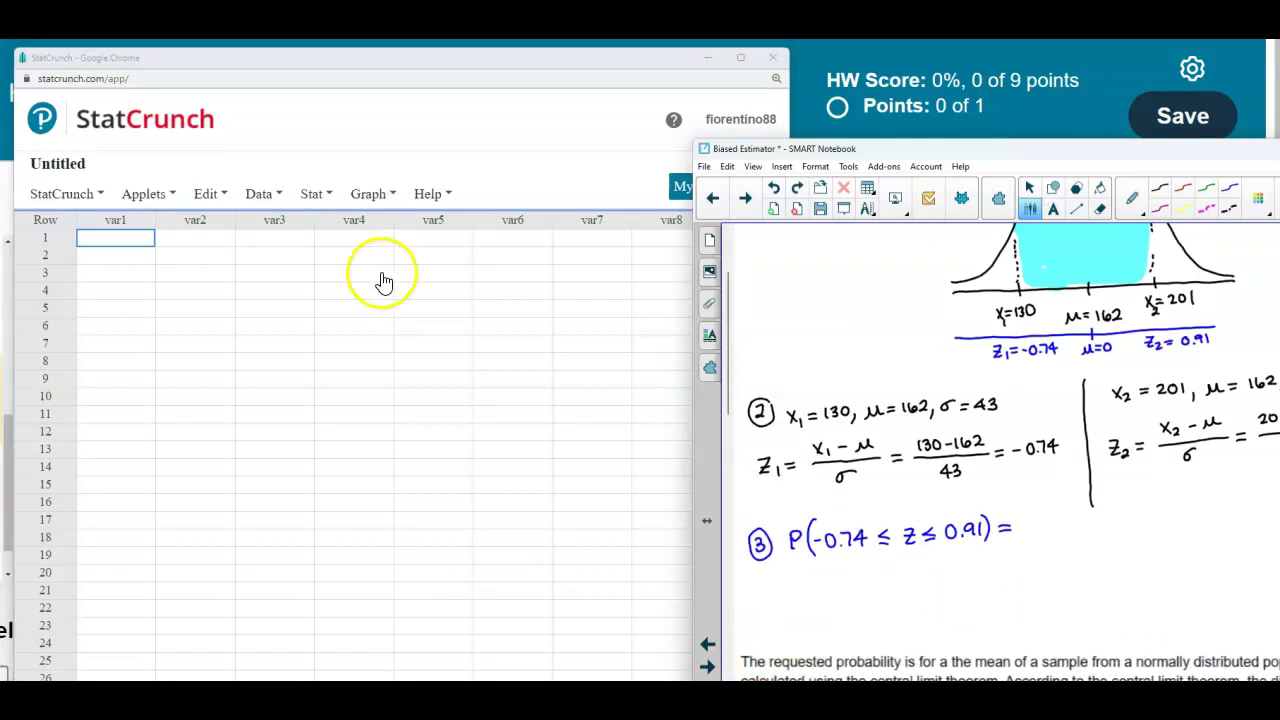
- Open the Normal calculator from Stat > Calculators and move it to the upper left
click(318, 194)
mouse_move(334, 231)
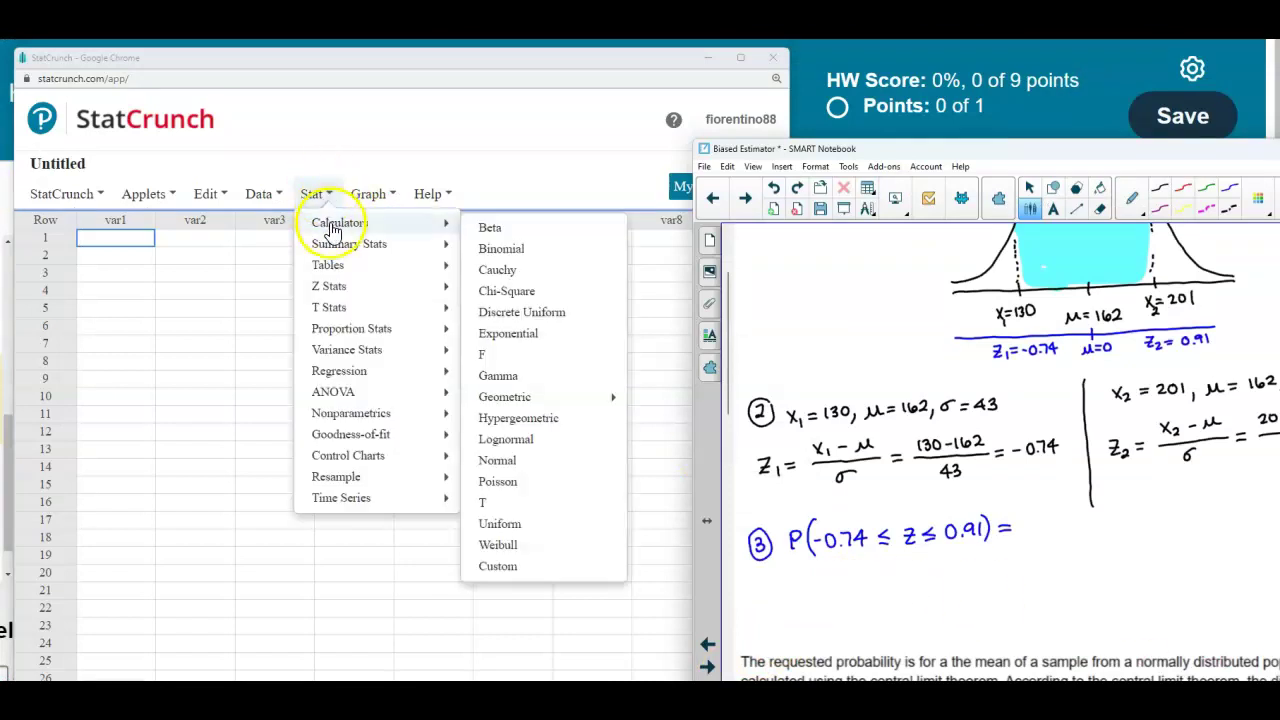
click(503, 466)
drag(523, 226, 369, 176)
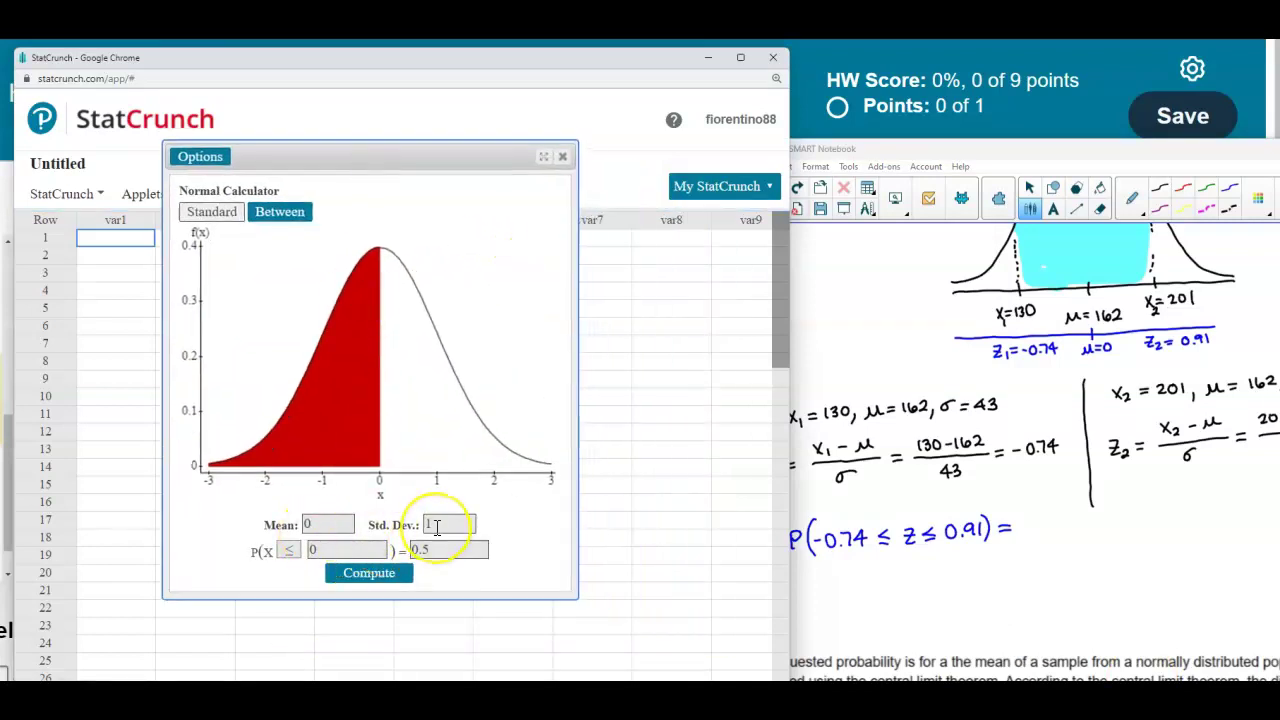
- Compute the standard normal probability between -0.74 and 0.91 in the Normal calculator
click(297, 214)
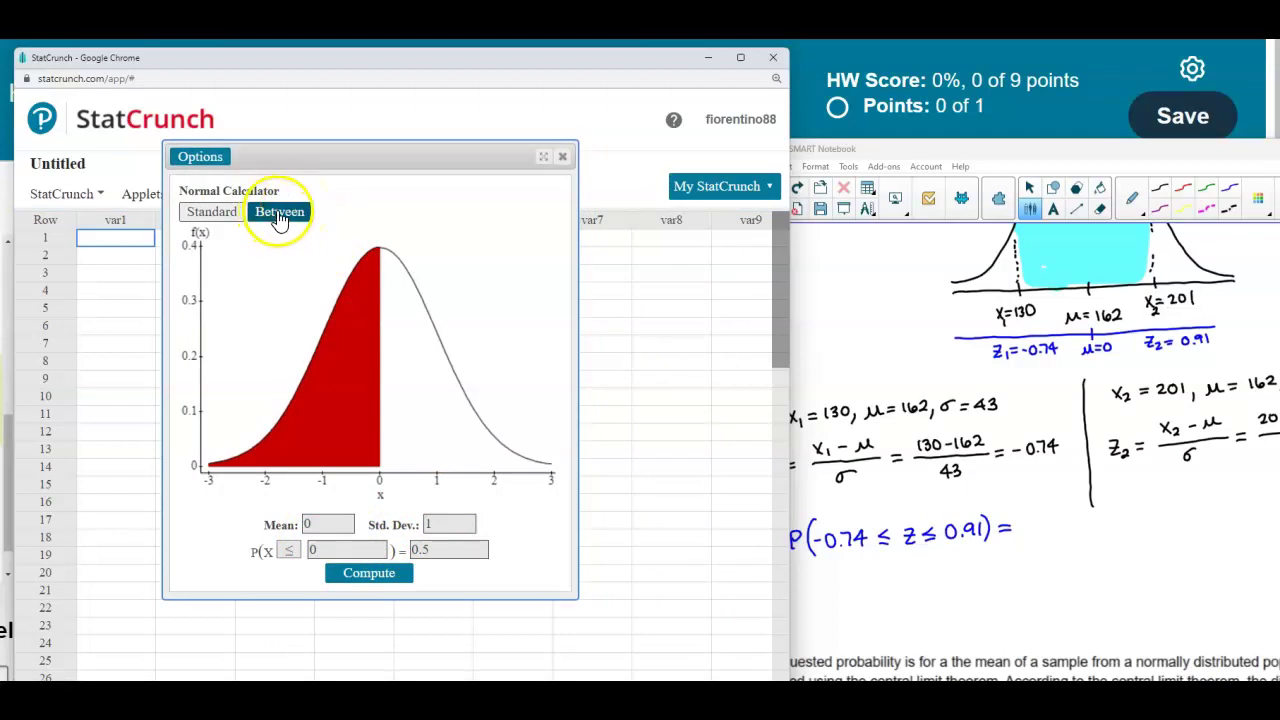
click(270, 549)
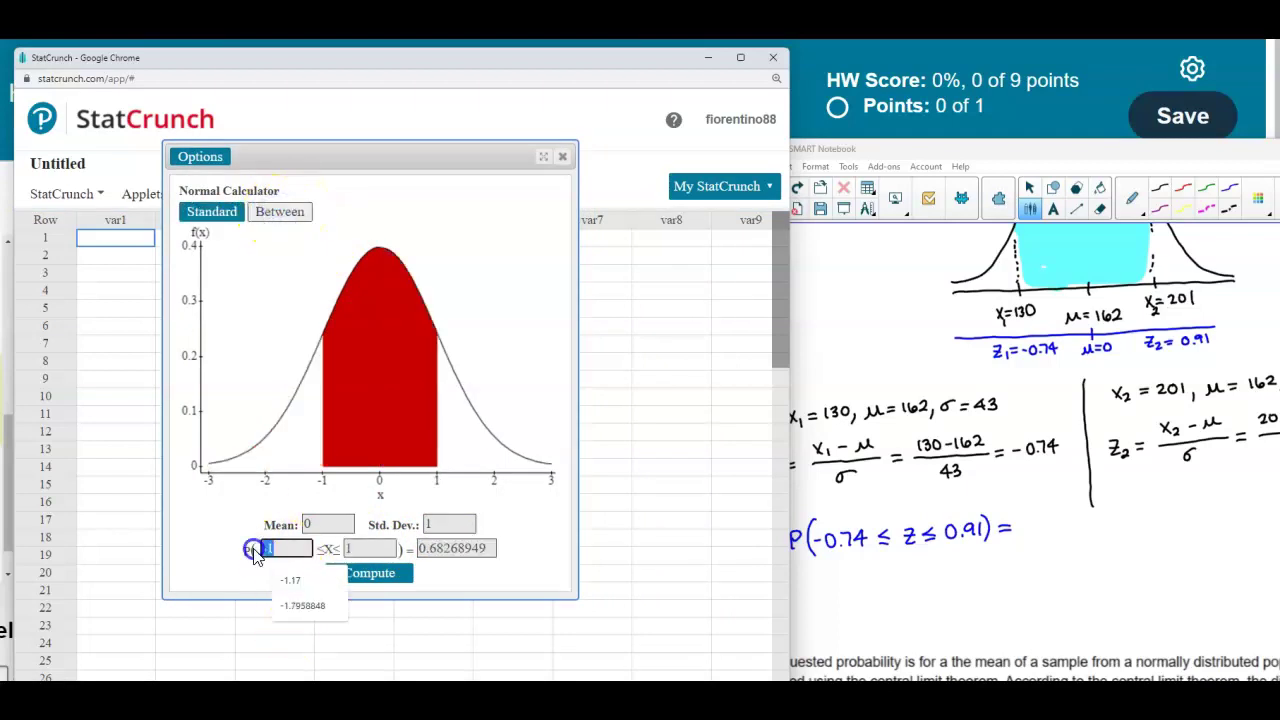
text(-0.74)
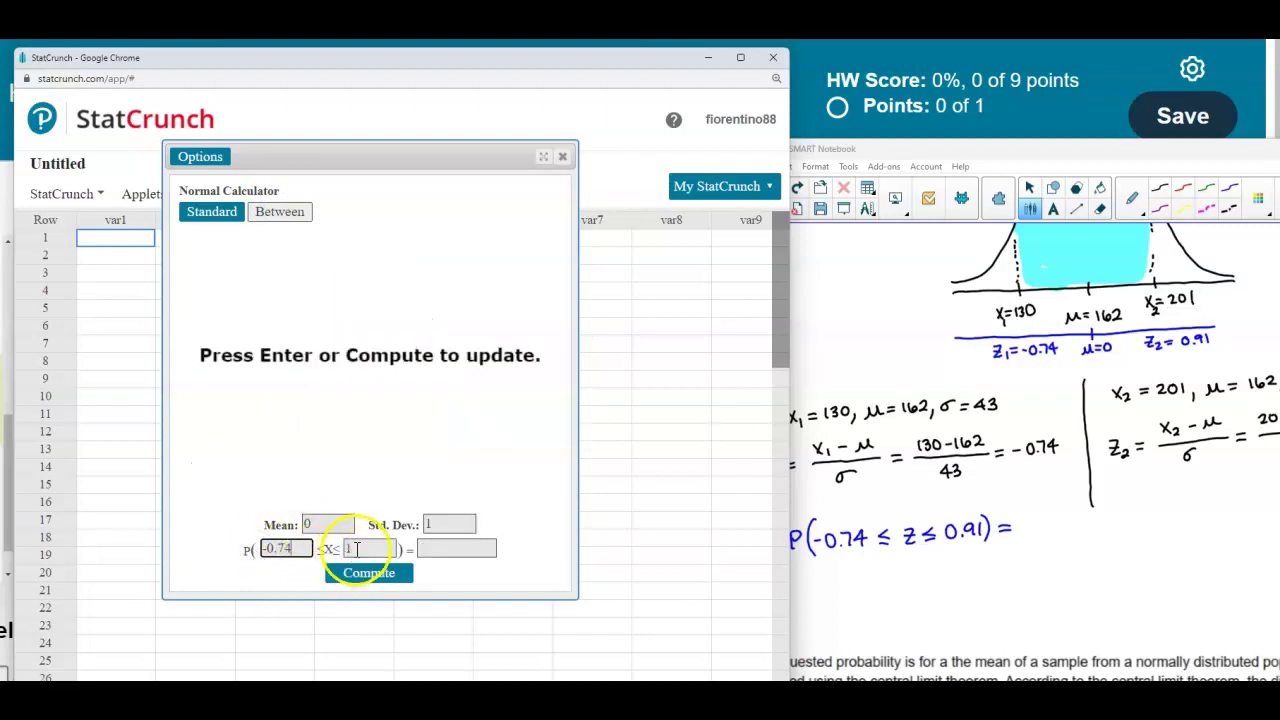
click(350, 549)
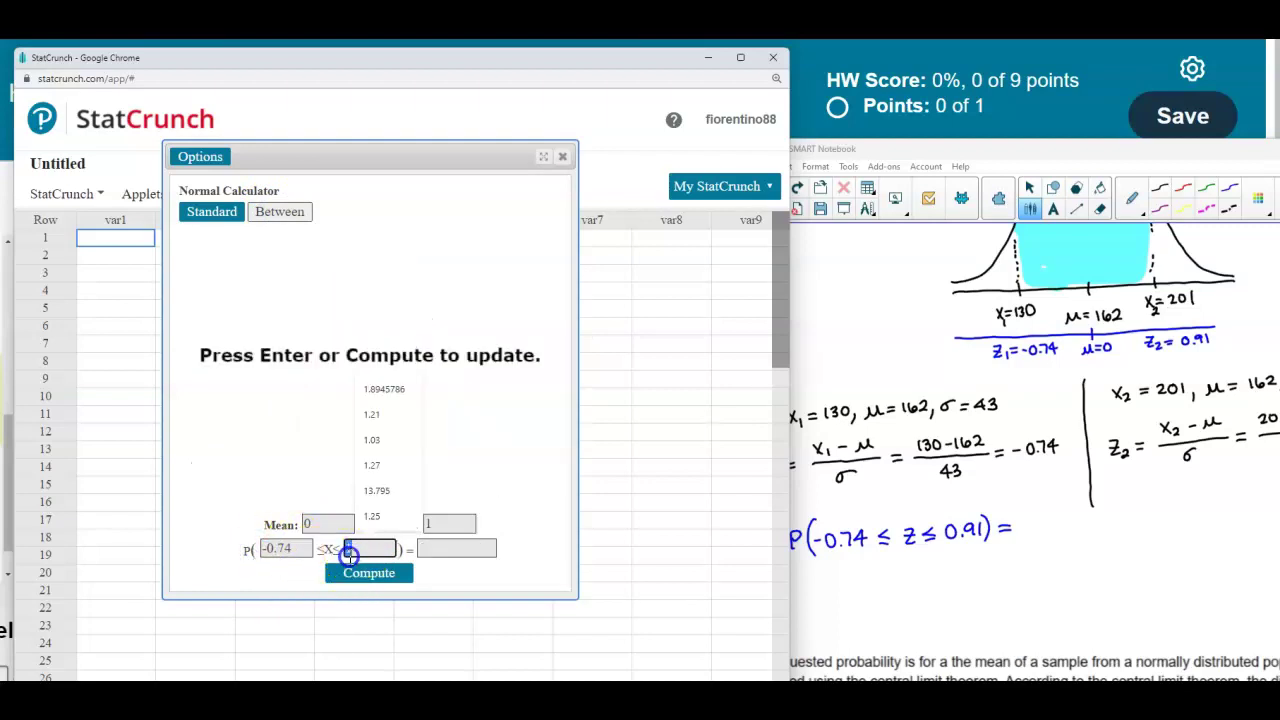
text(0.91)
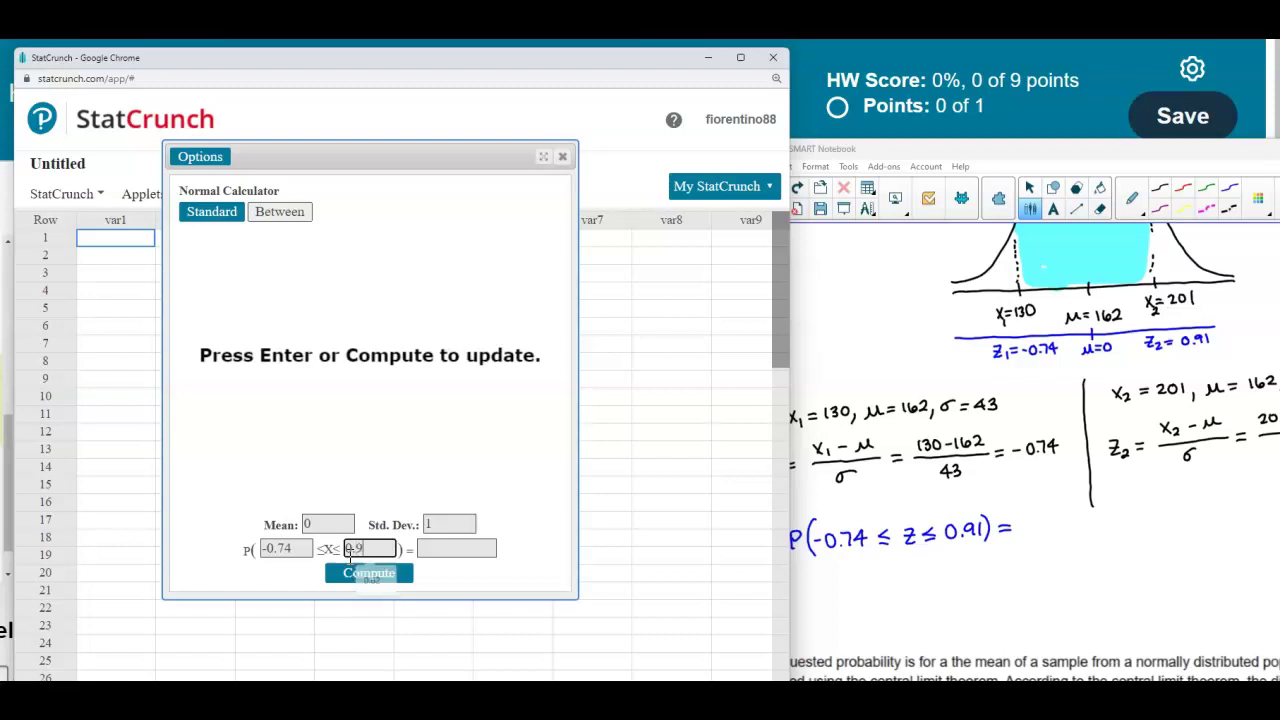
click(365, 574)
- Read off 0.5889 from the result and handwrite it after the equation in Notebook
click(453, 548)
drag(457, 549, 420, 560)
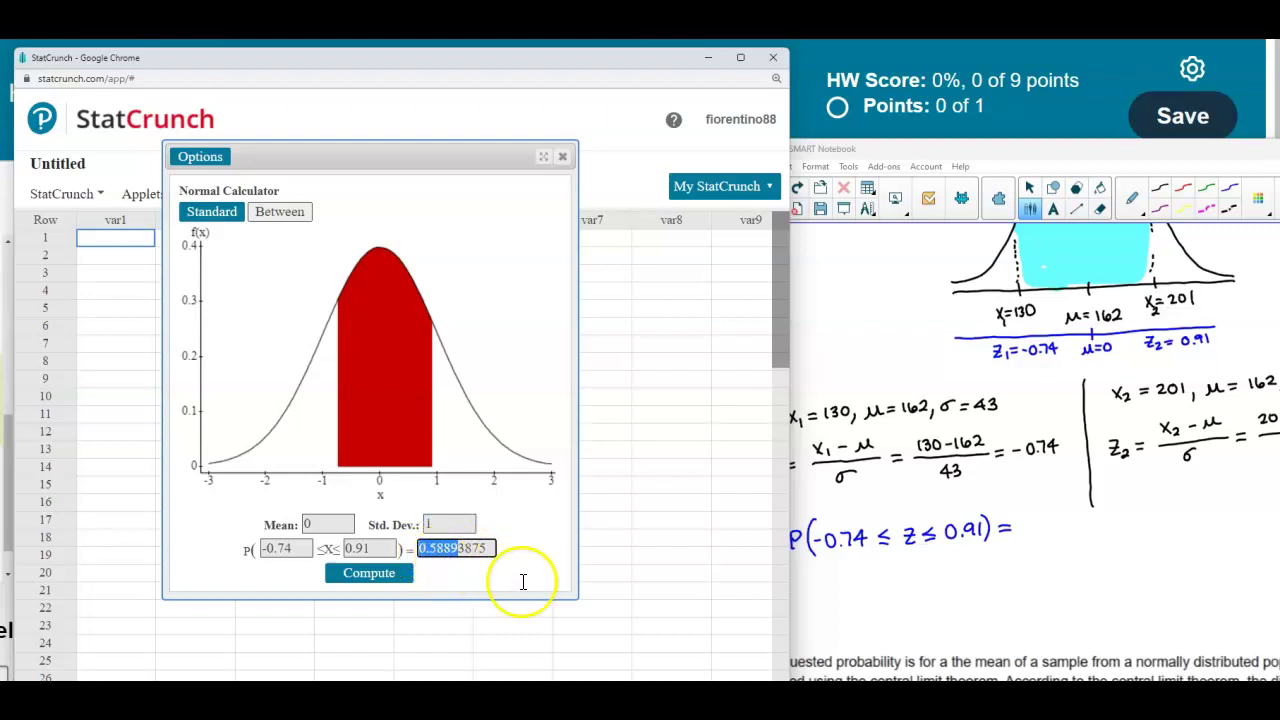
drag(1034, 520, 1044, 531)
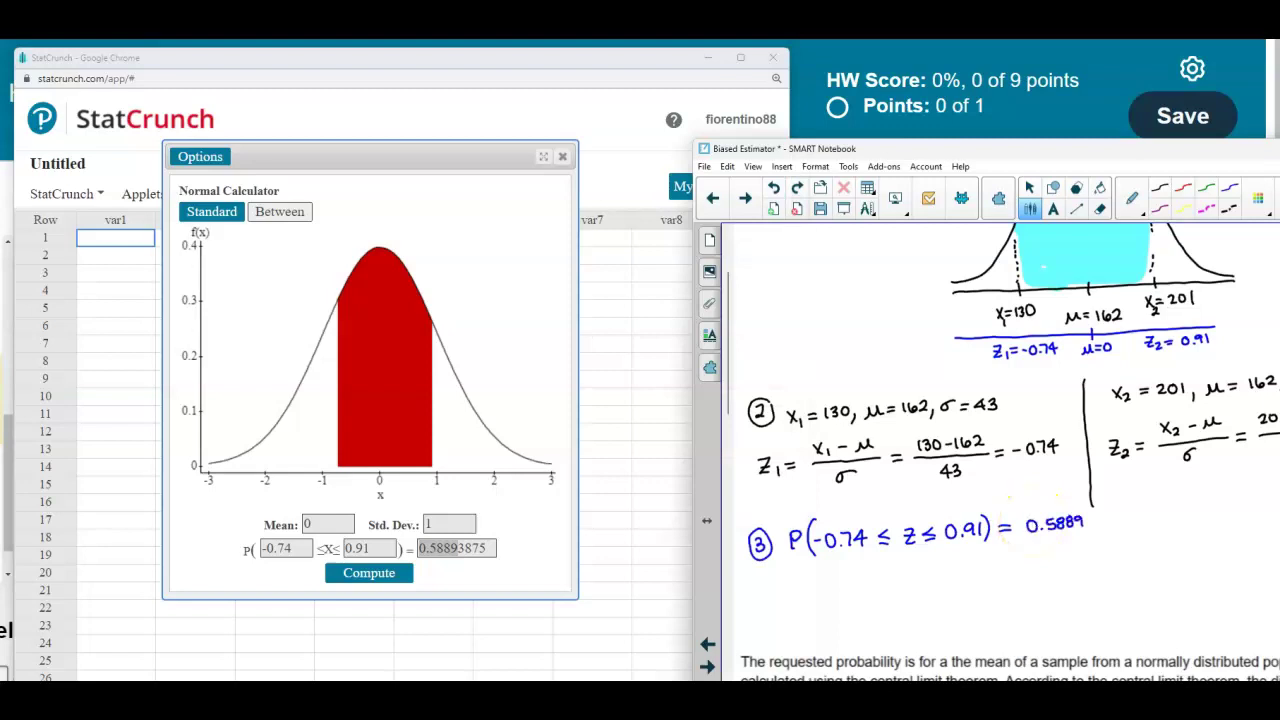
click(666, 66)
- Submit 0.5889 as part a's answer, dismiss the Excellent! message, and bring Notebook forward
click(314, 385)
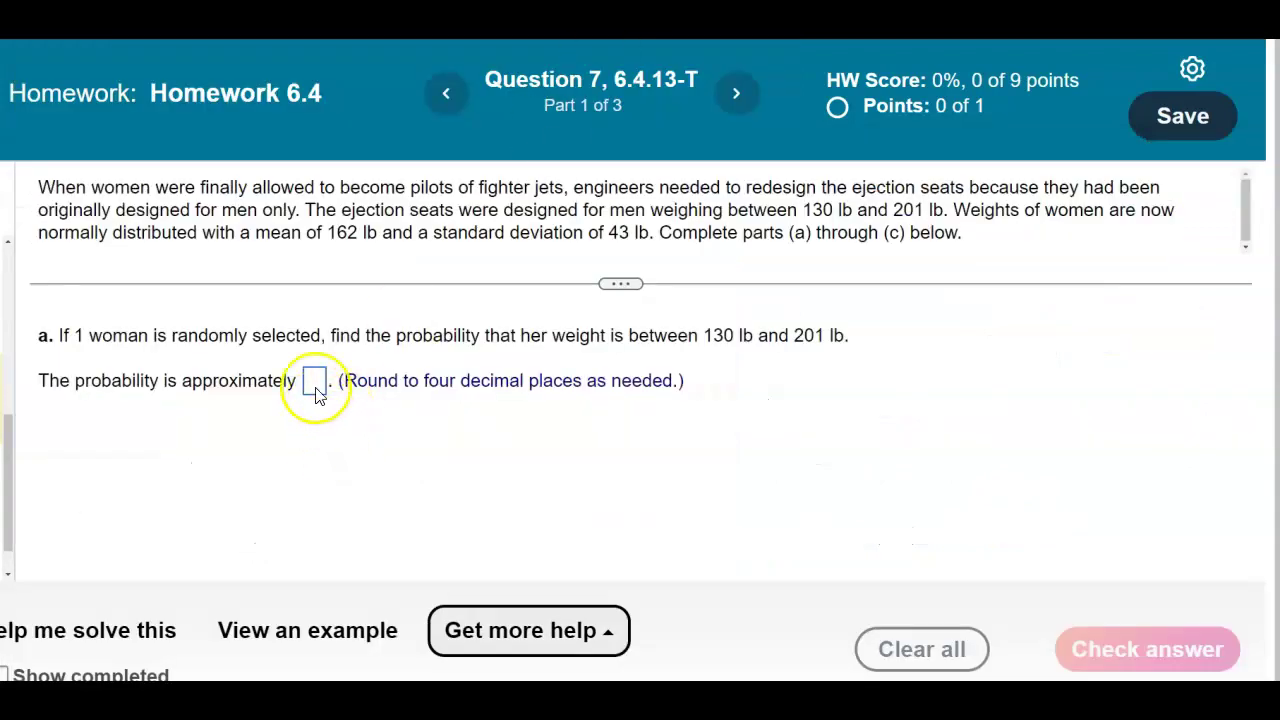
text(0.5889)
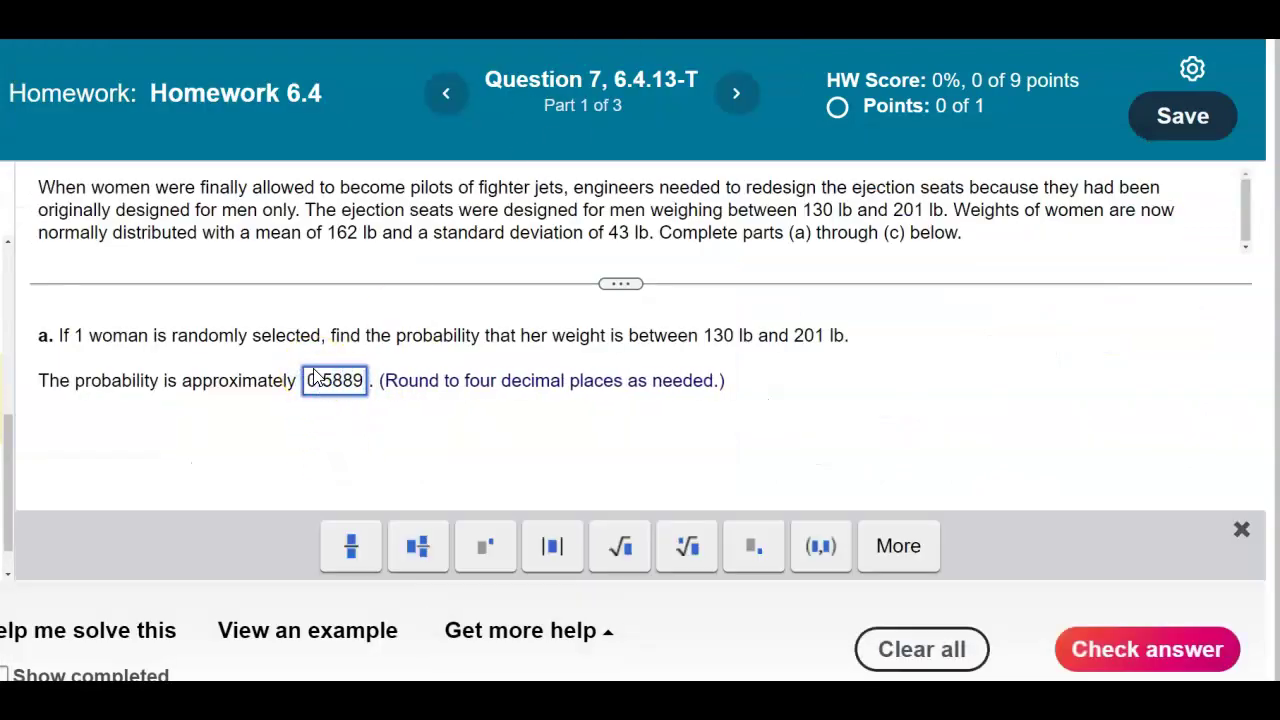
key(Return)
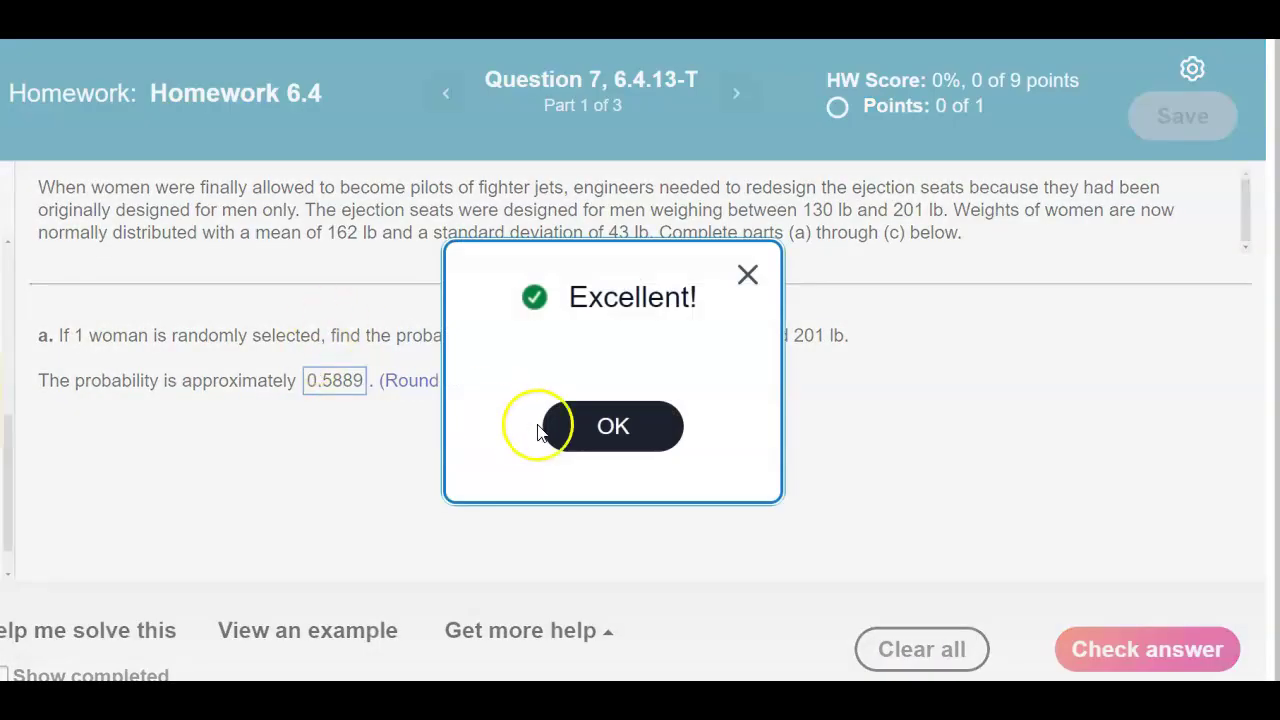
click(573, 436)
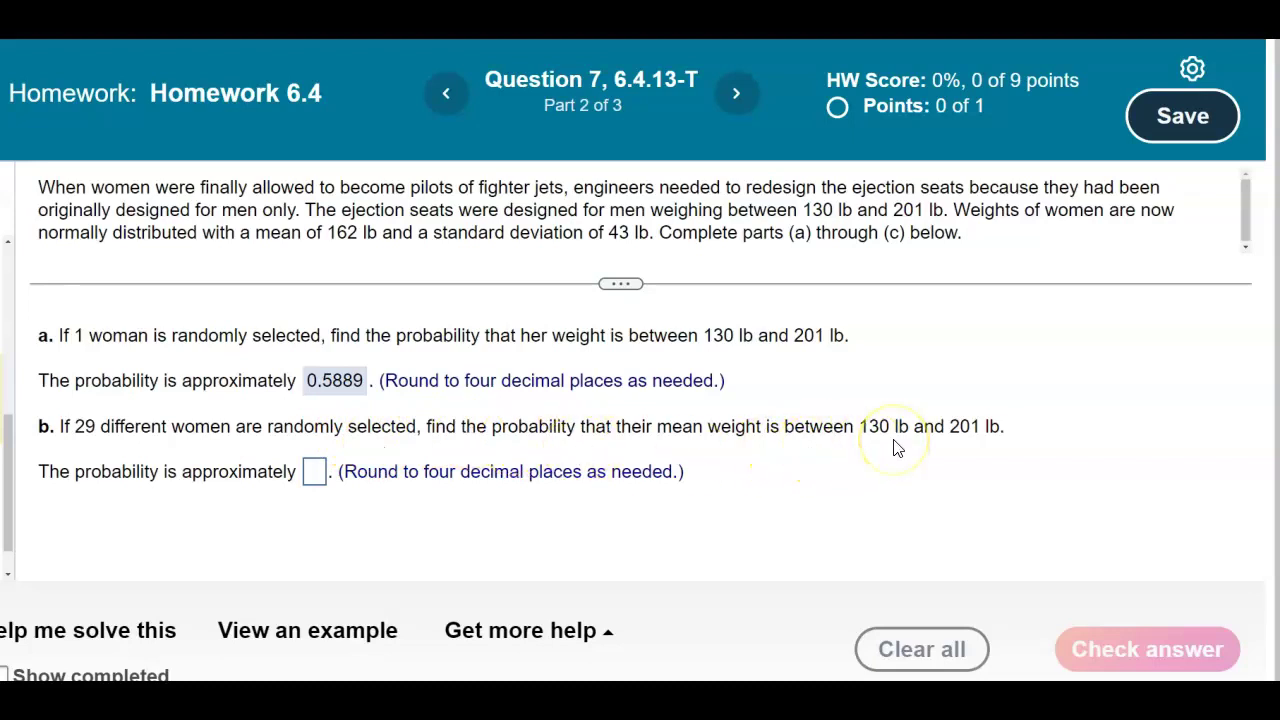
click(770, 680)
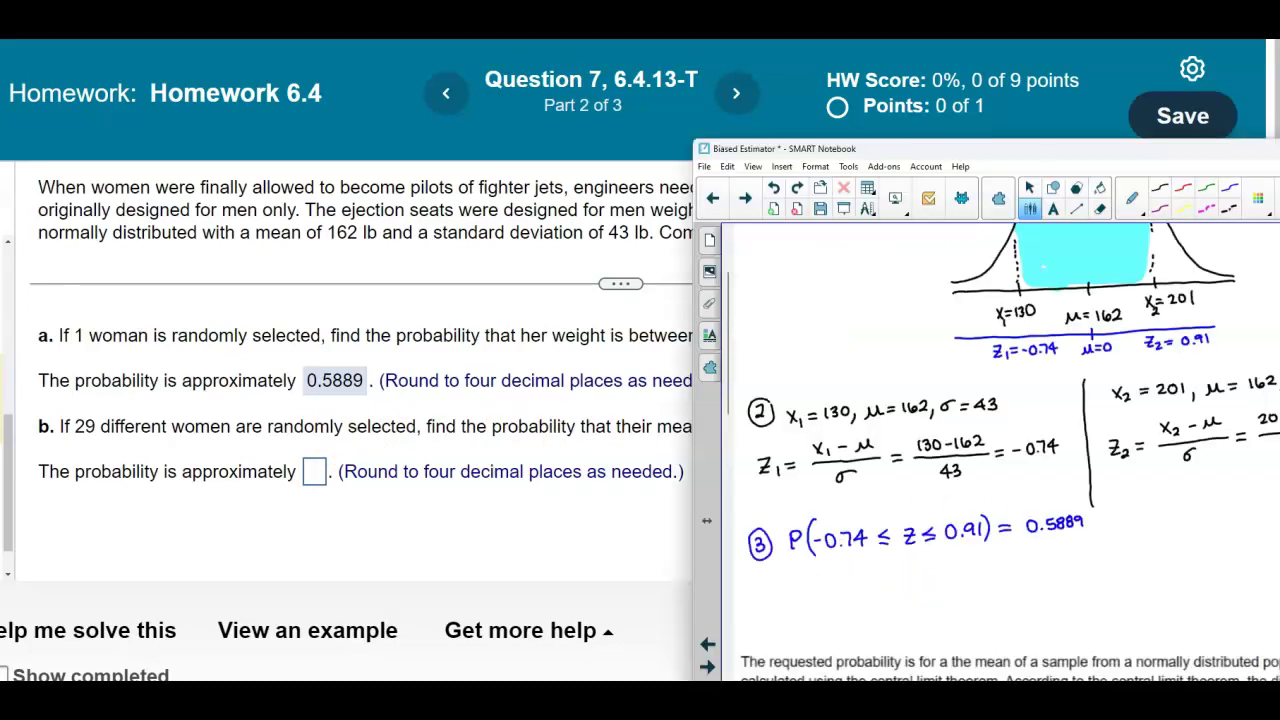
- Center the Notebook window and nudge the central limit theorem text slightly up and left
drag(975, 150, 475, 50)
scroll(583, 492, down, 3)
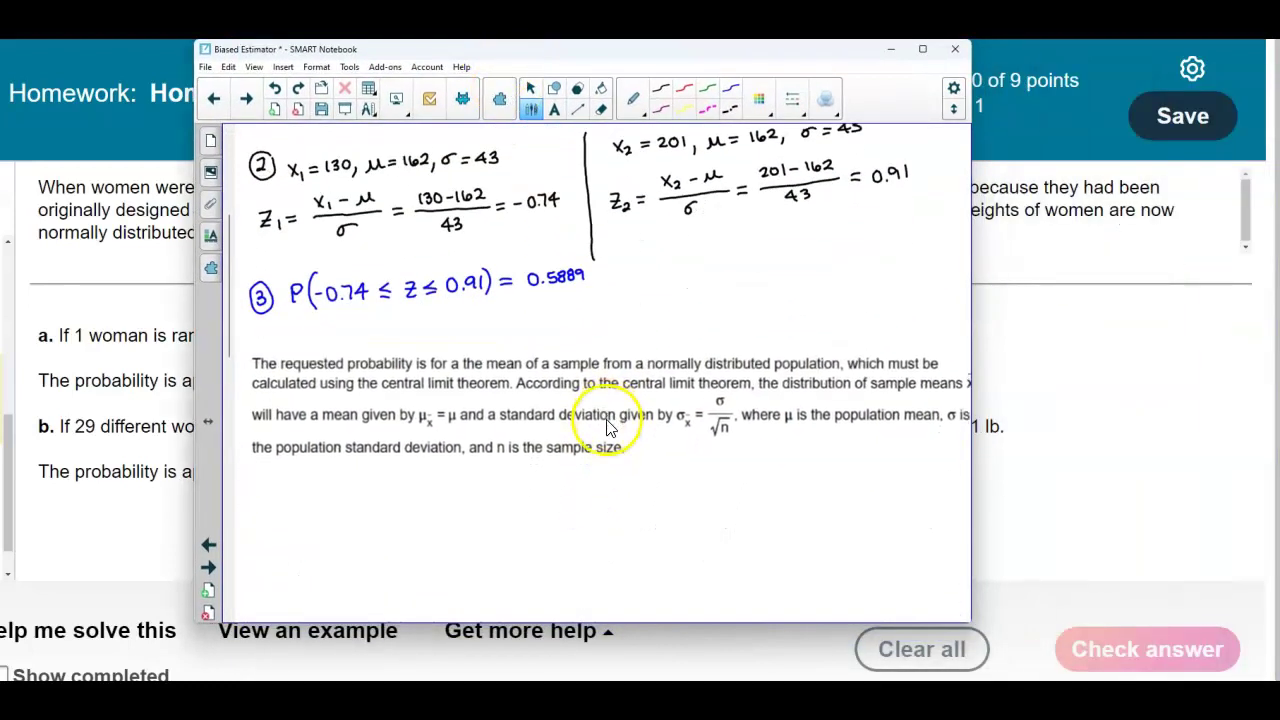
drag(603, 405, 600, 400)
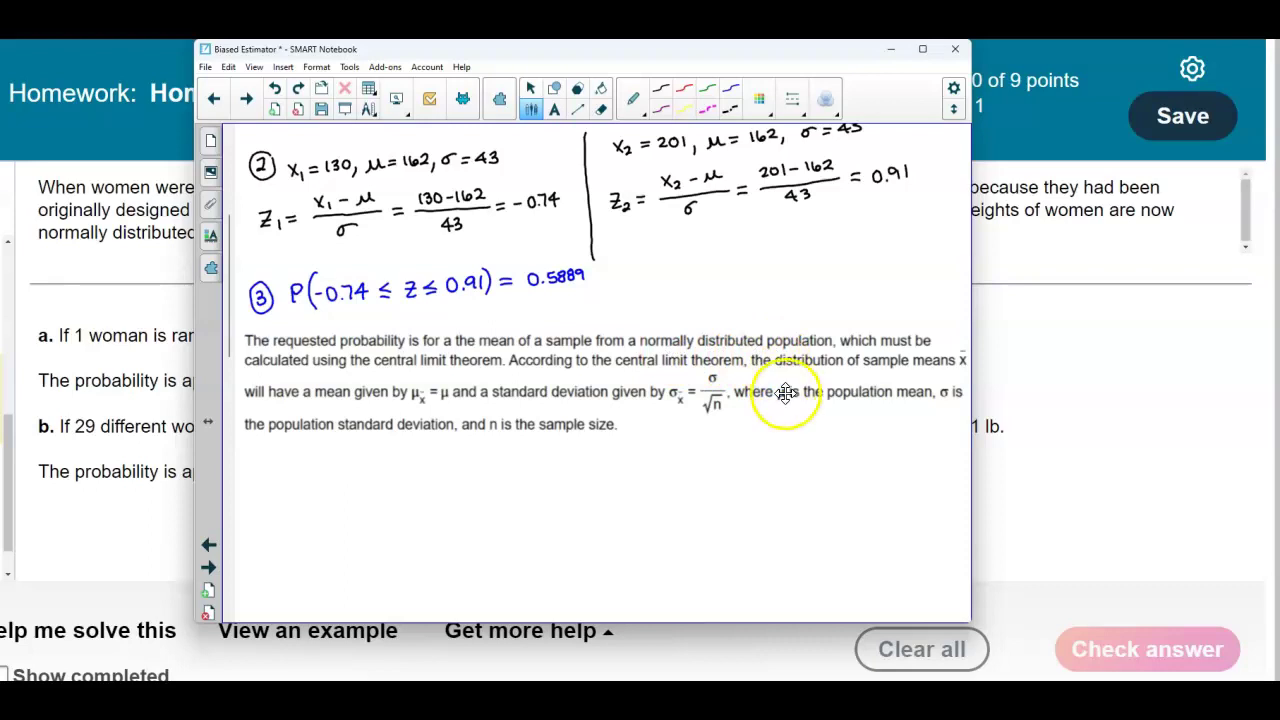
drag(786, 393, 781, 393)
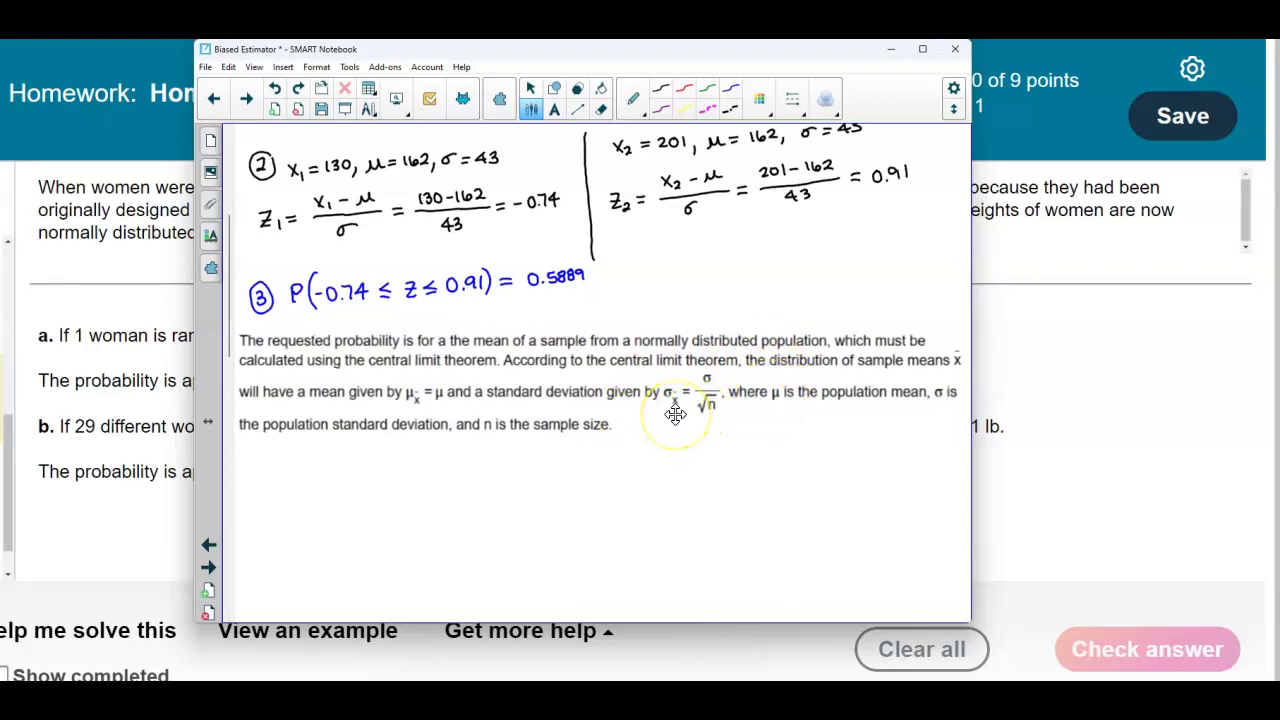
click(792, 98)
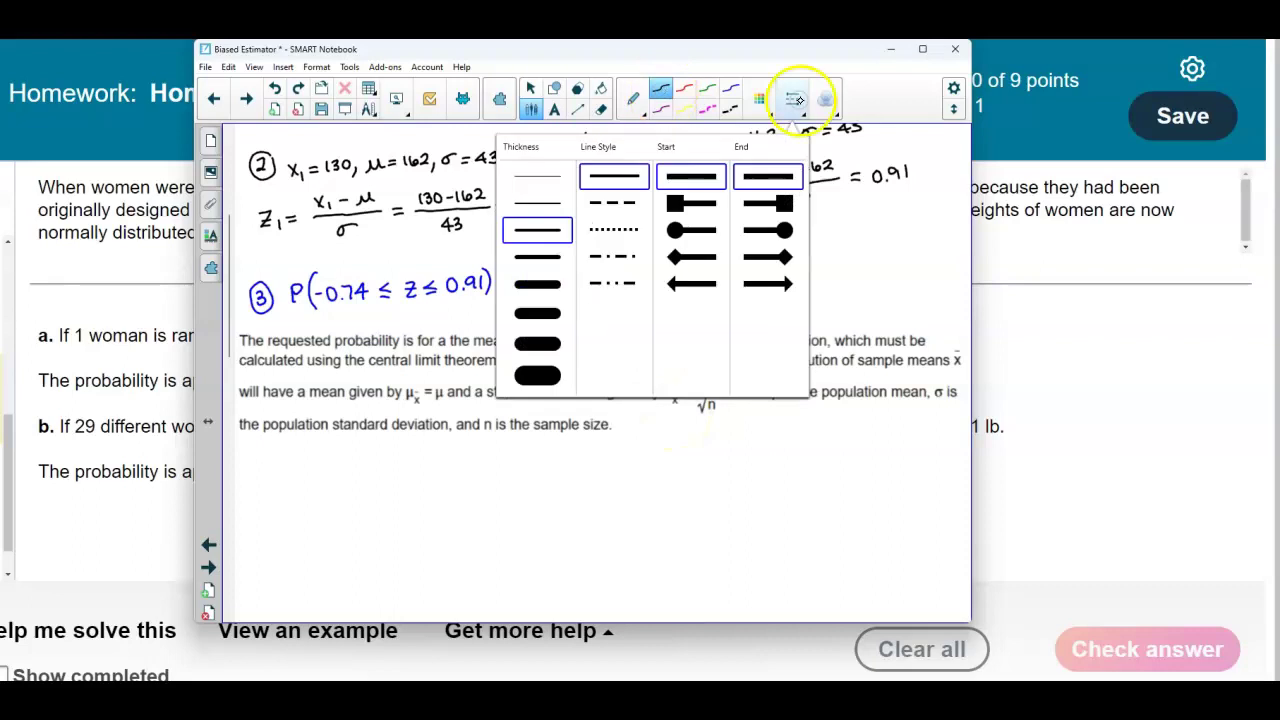
- Draw a circled step 1, the axis, and the bell curve with a line at 130
click(792, 98)
drag(251, 448, 253, 460)
mouse_move(258, 442)
mouse_down()
mouse_move(248, 466)
mouse_move(262, 446)
mouse_up()
drag(465, 565, 704, 561)
mouse_move(458, 562)
mouse_down()
mouse_move(515, 525)
mouse_move(560, 452)
mouse_move(660, 490)
mouse_up()
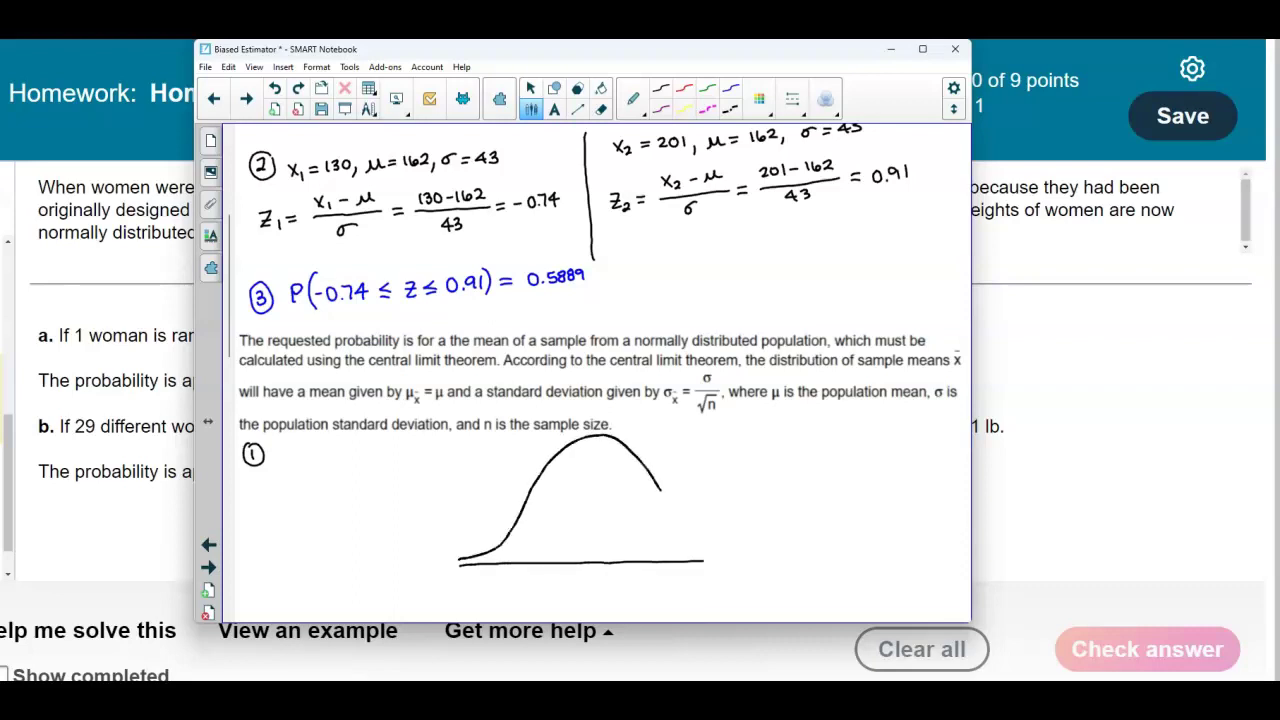
drag(735, 549, 738, 549)
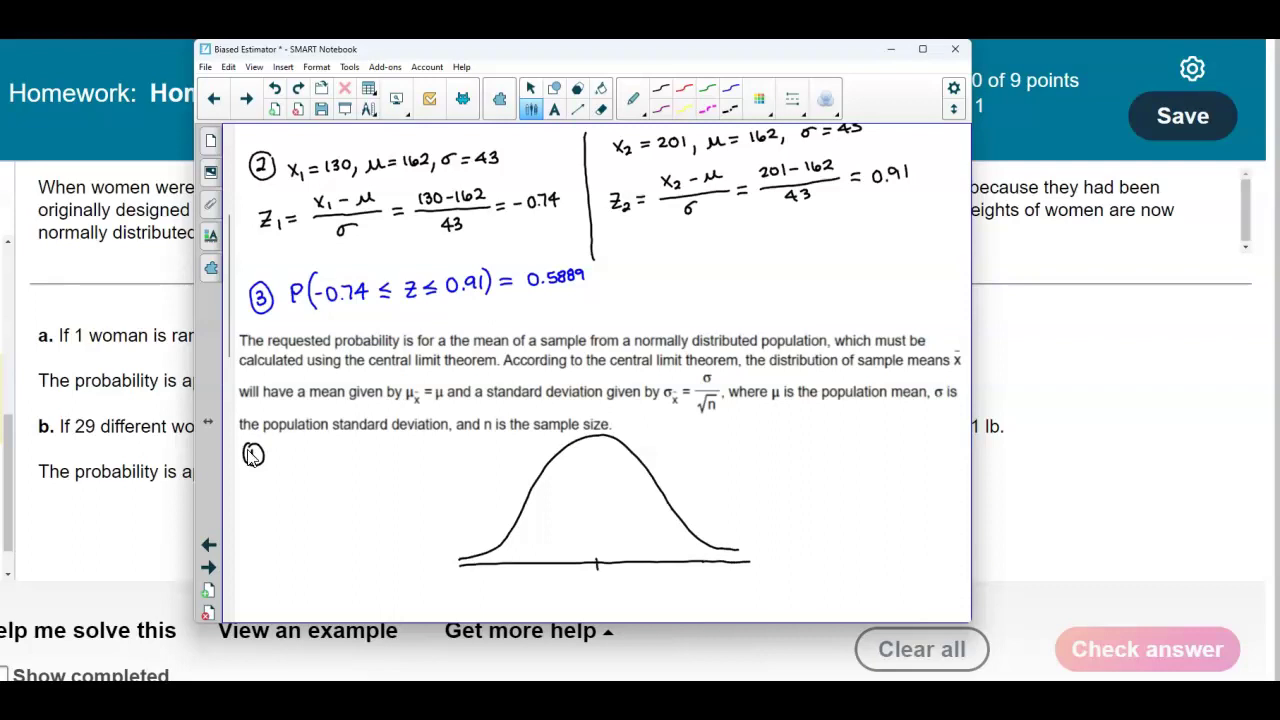
scroll(252, 455, up, 2)
scroll(262, 425, down, 3)
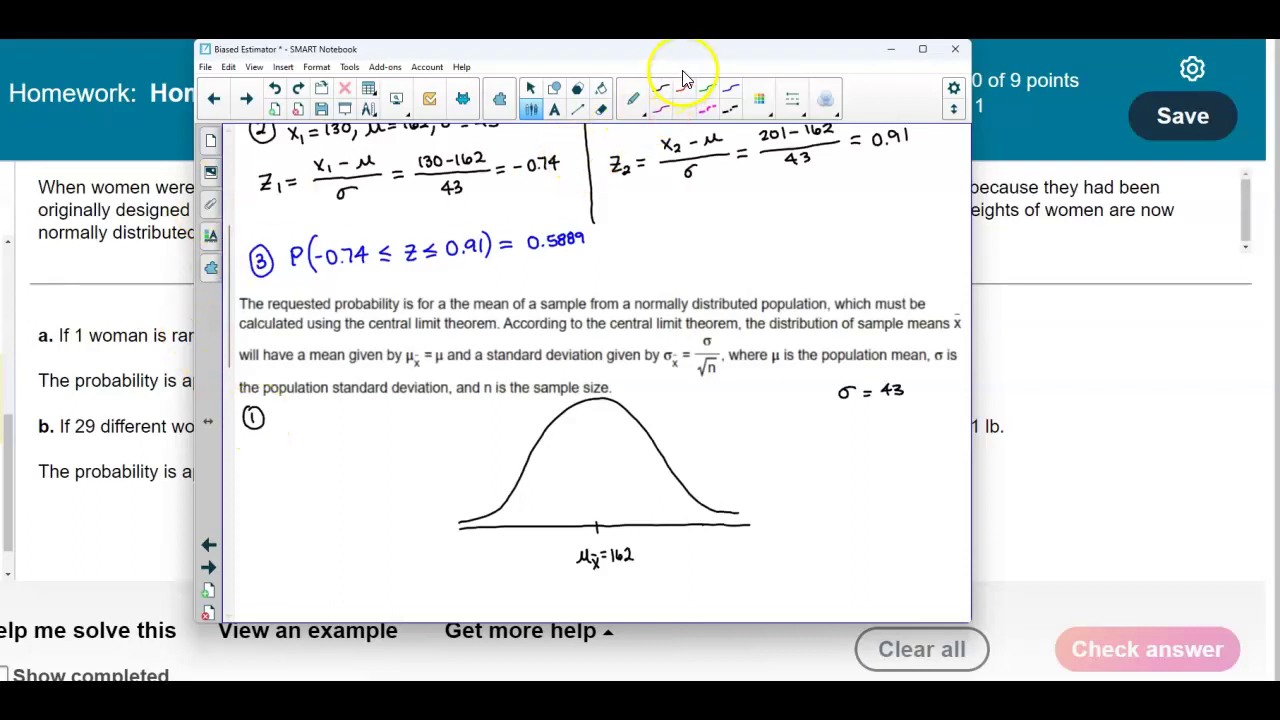
drag(685, 65, 561, 59)
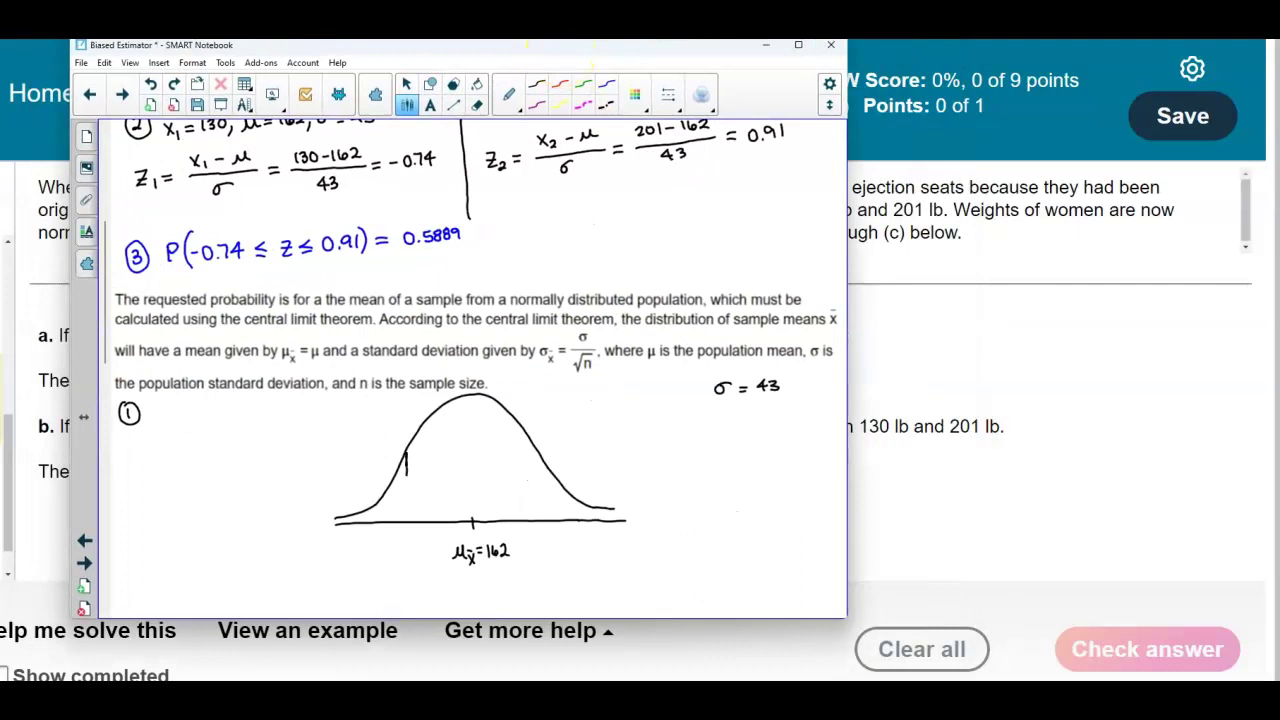
drag(407, 515, 408, 522)
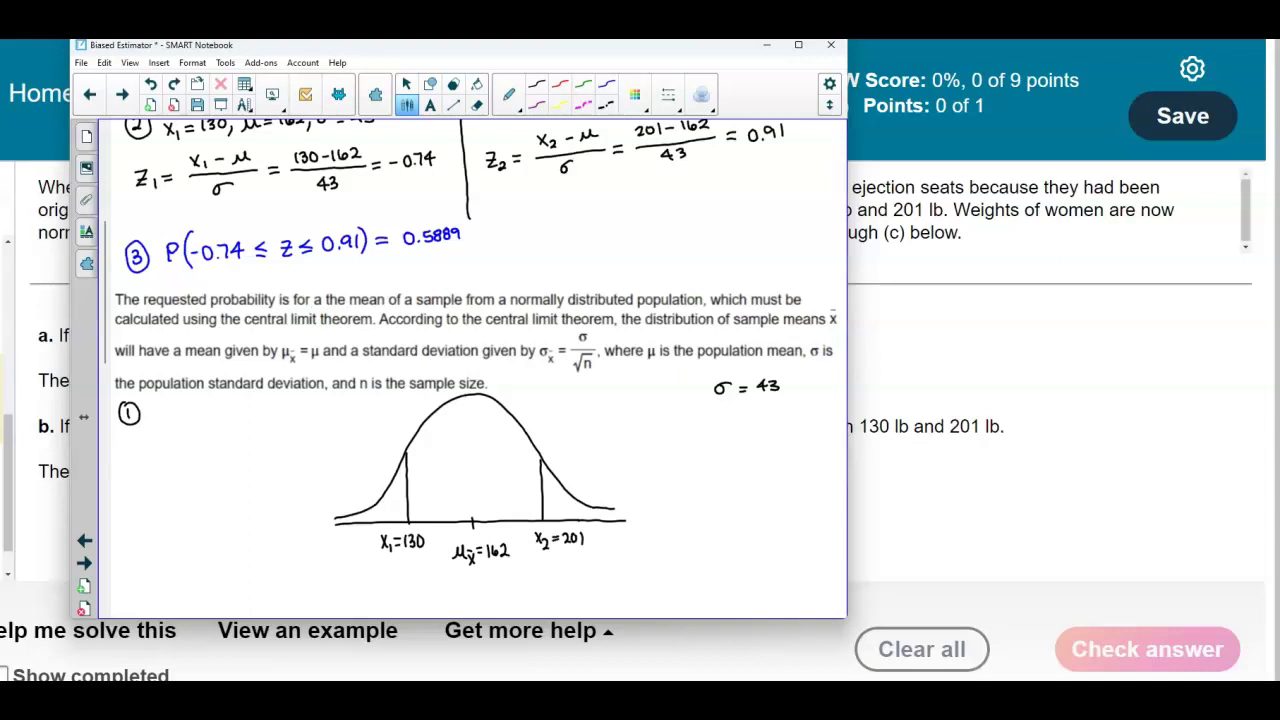
- Shade the area between 130 and 201 cyan with the highlighter
click(512, 94)
click(440, 203)
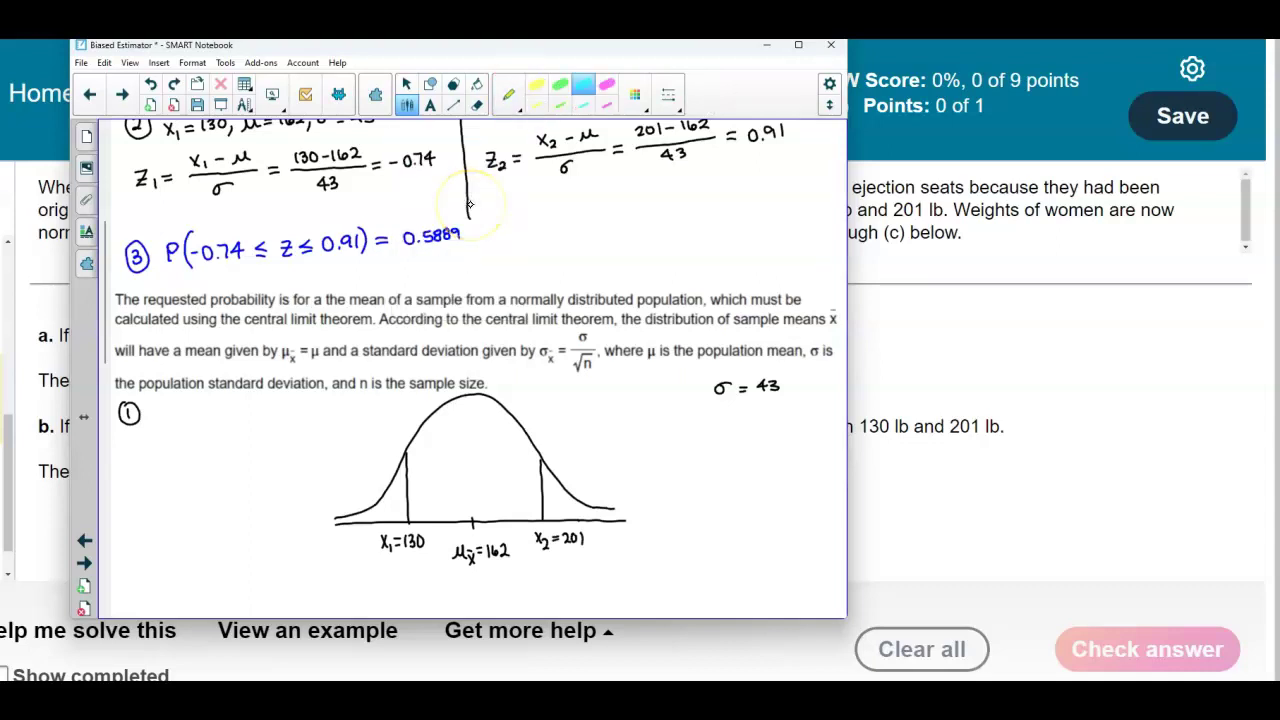
mouse_move(413, 447)
mouse_down()
mouse_move(420, 515)
mouse_move(510, 518)
mouse_move(527, 450)
mouse_move(516, 432)
mouse_move(425, 440)
mouse_move(450, 495)
mouse_move(510, 505)
mouse_up()
- Return to the black pen at the thinnest line thickness
click(506, 94)
click(440, 138)
click(536, 85)
click(668, 96)
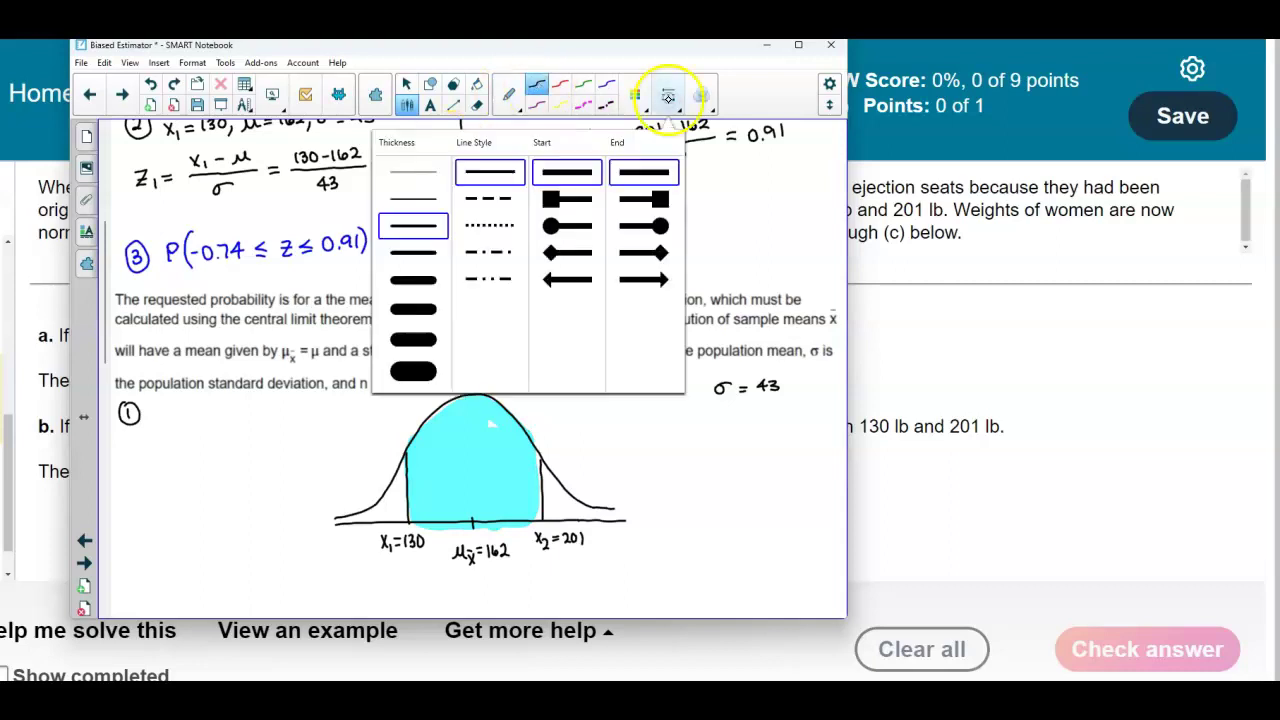
click(413, 172)
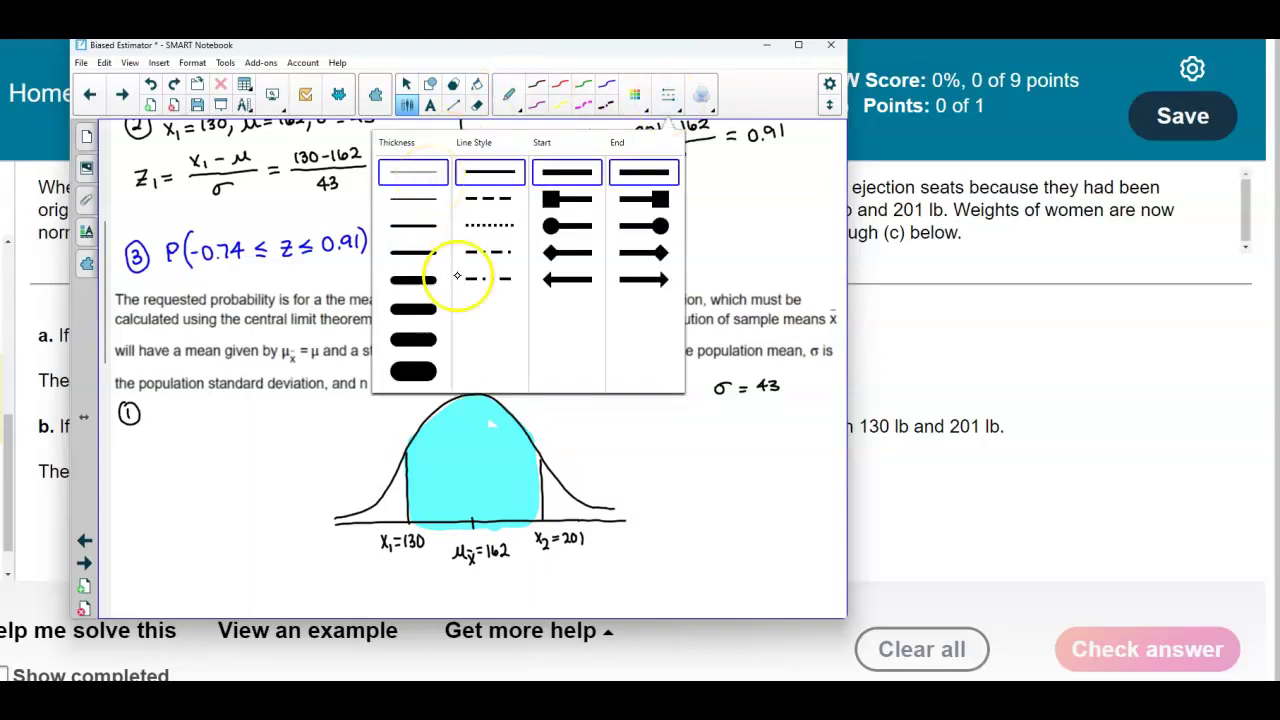
scroll(572, 527, down, 1)
scroll(572, 527, down, 1)
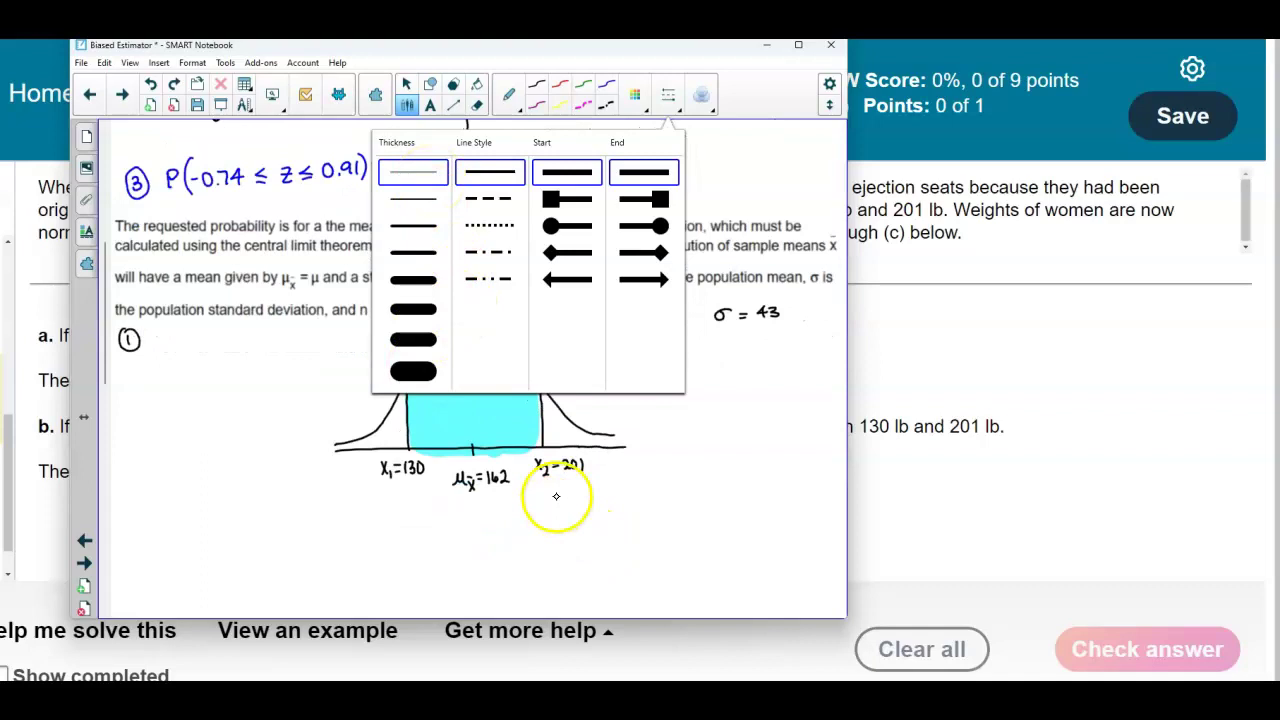
click(424, 166)
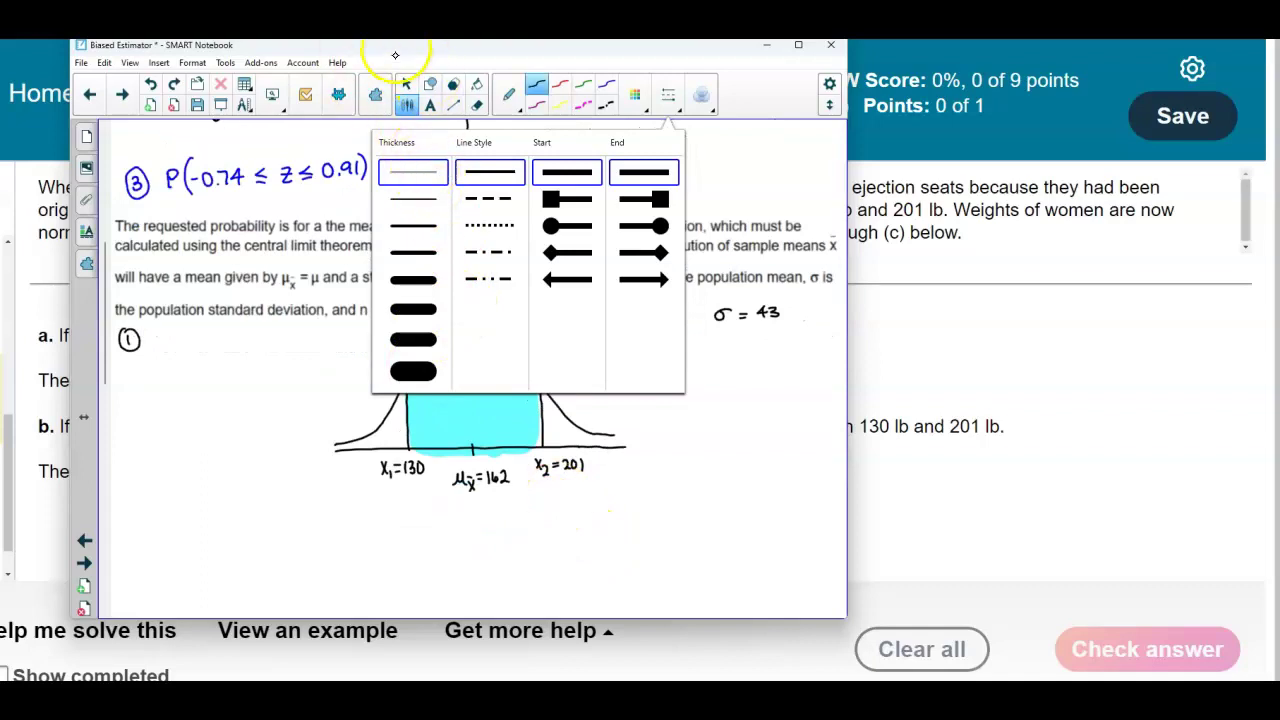